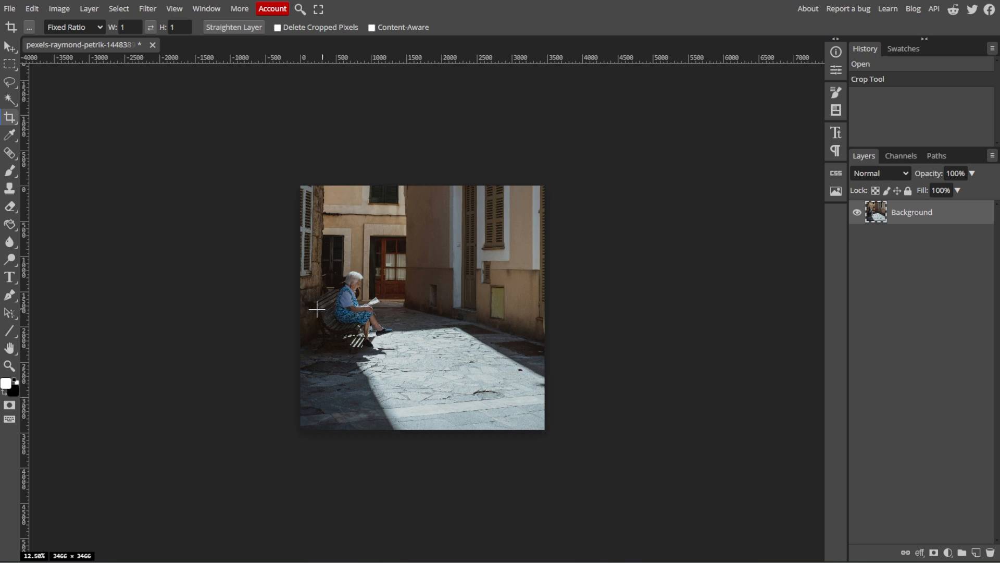
- Crop the photo to a 1:1 square that covers nearly the whole image
left_click_drag(318, 310, 534, 310)
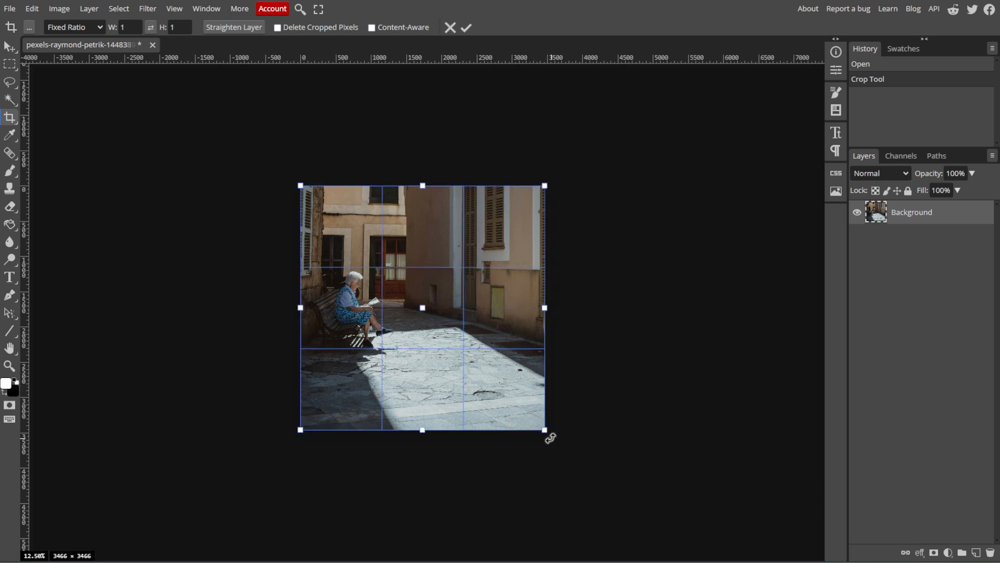
left_click(462, 29)
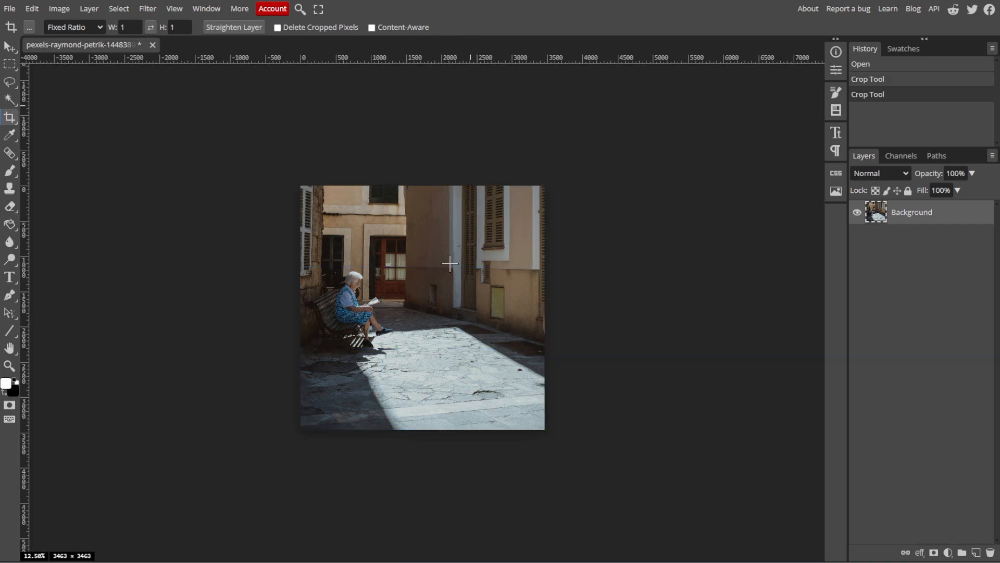
scroll(437, 278, "up", 3)
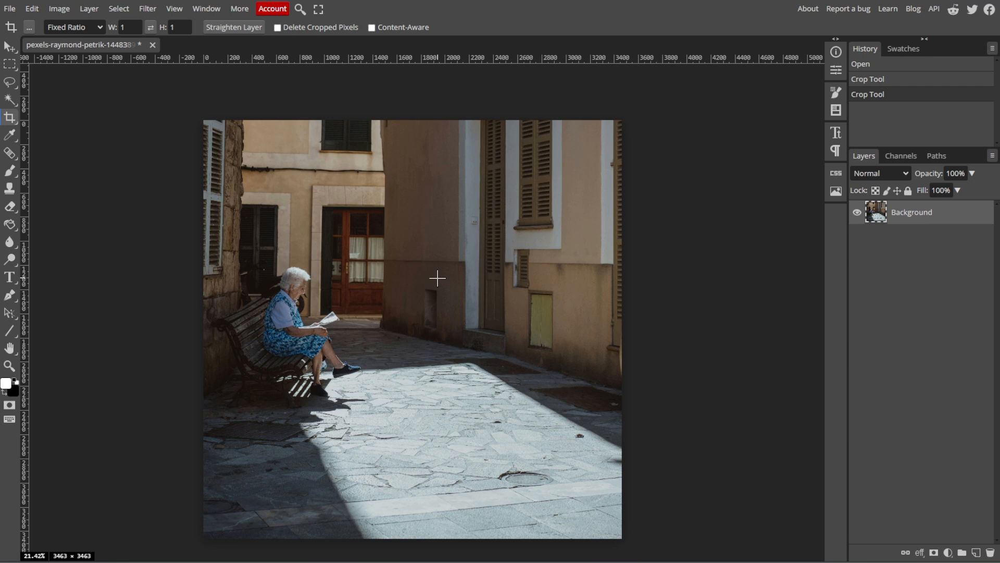
- Adjust the photo's Brightness/Contrast with brightness 44 and contrast 13, comparing it with the preview off and on
left_click(59, 9)
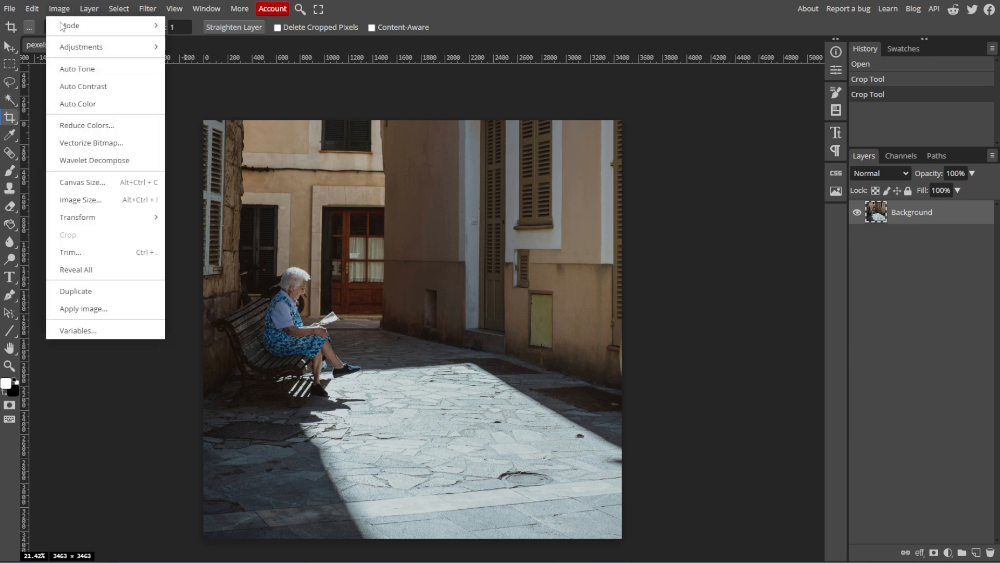
mouse_move(68, 50)
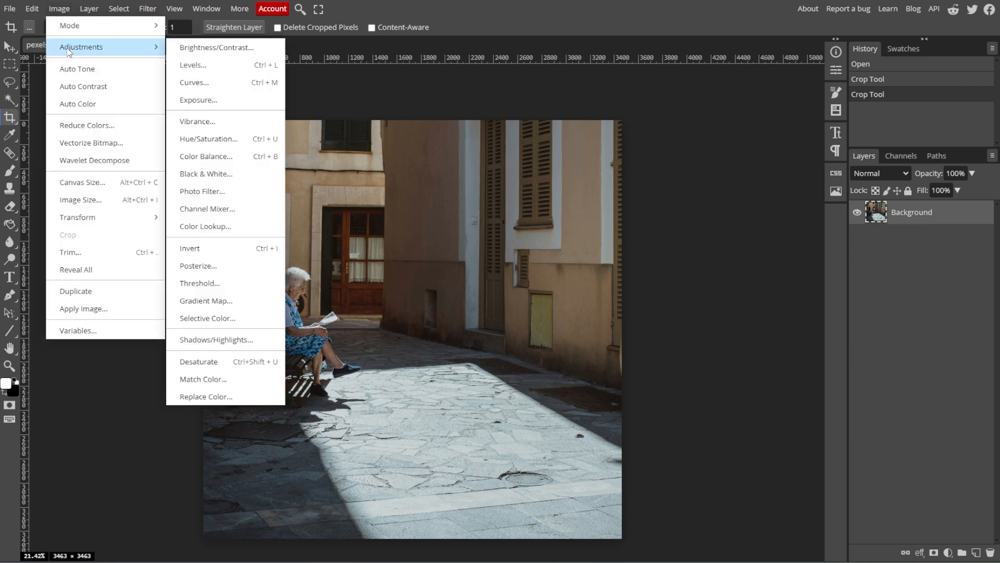
left_click(210, 50)
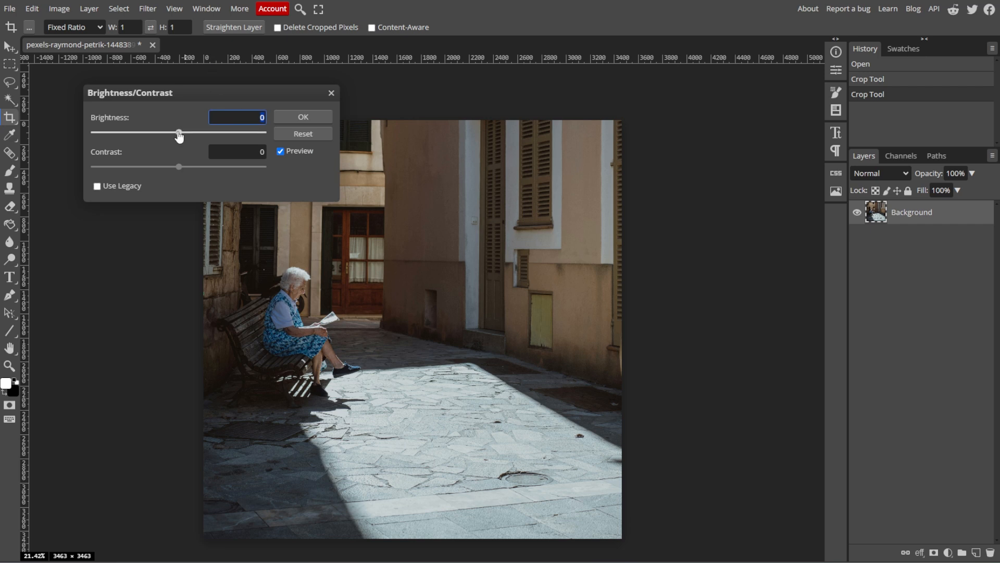
mouse_move(187, 133)
left_mouse_down()
mouse_move(212, 138)
mouse_move(204, 134)
left_mouse_up()
left_click_drag(181, 176, 192, 174)
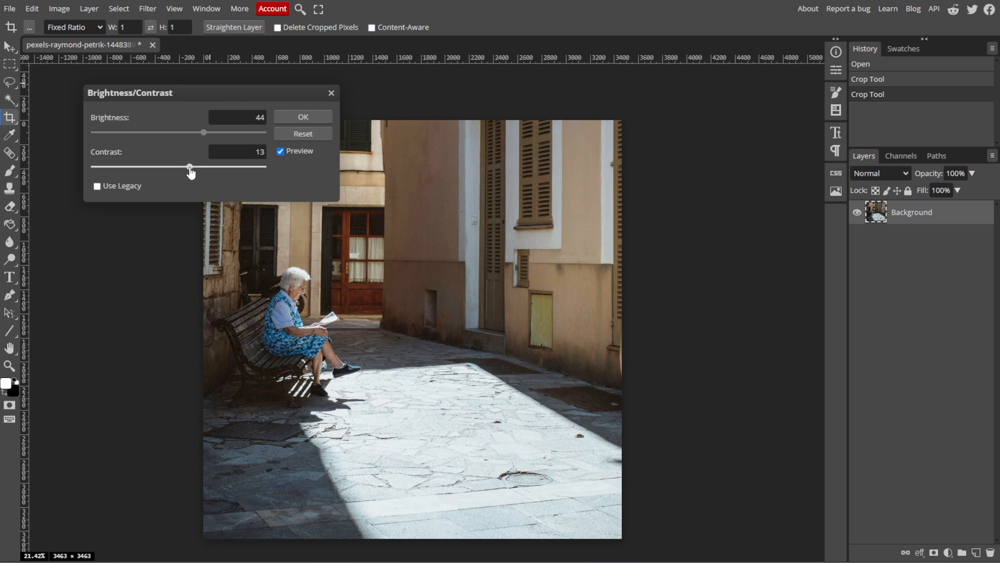
left_click(280, 151)
left_click(280, 151)
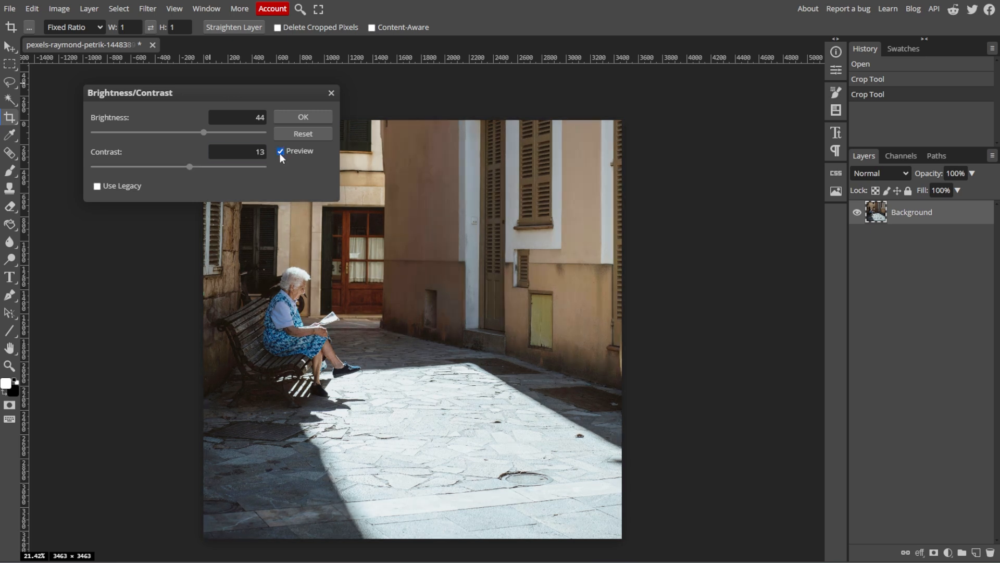
left_click(296, 118)
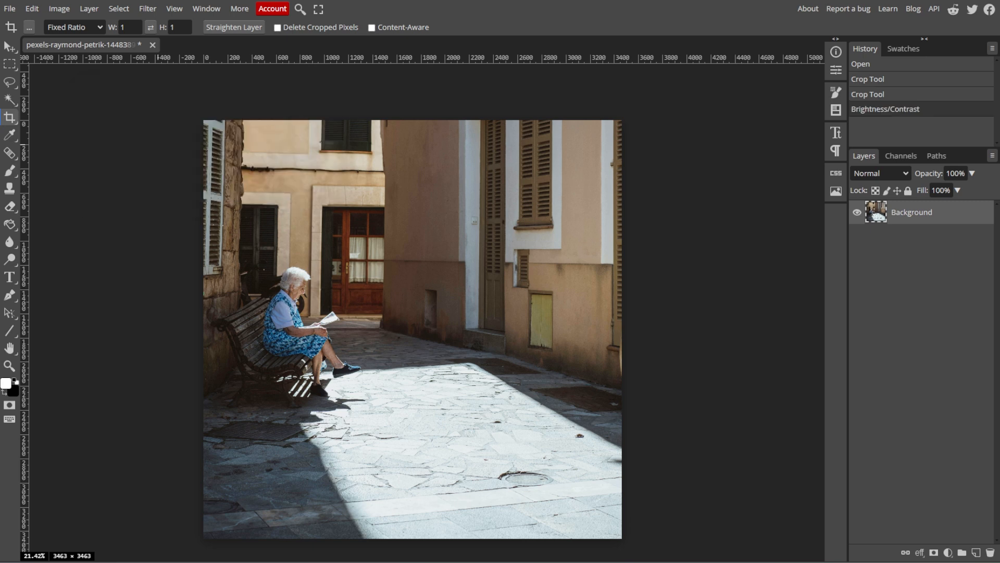
- Apply a Levels adjustment to the photo with the RGB midtone value set to 0.96
left_click(59, 9)
mouse_move(80, 52)
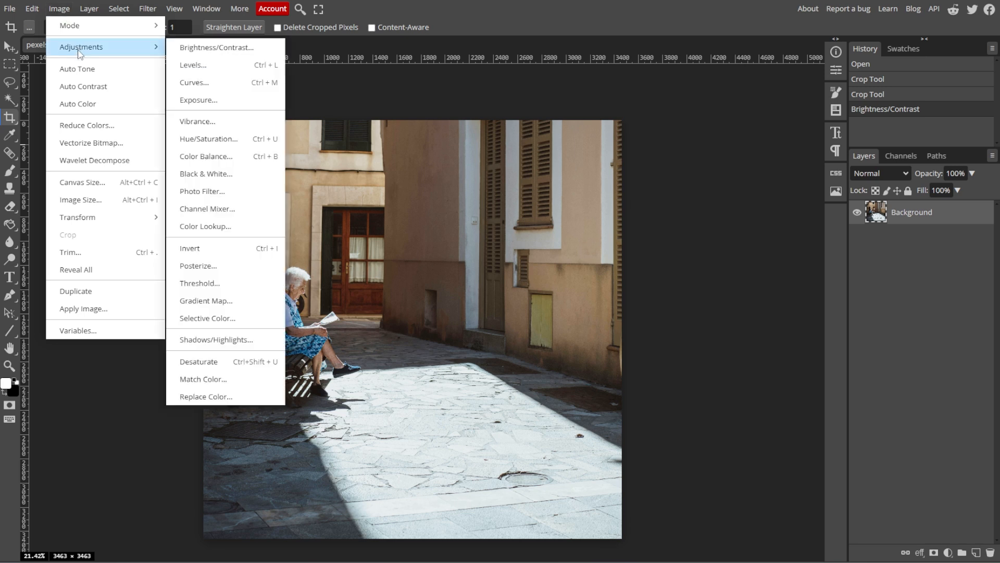
left_click(210, 67)
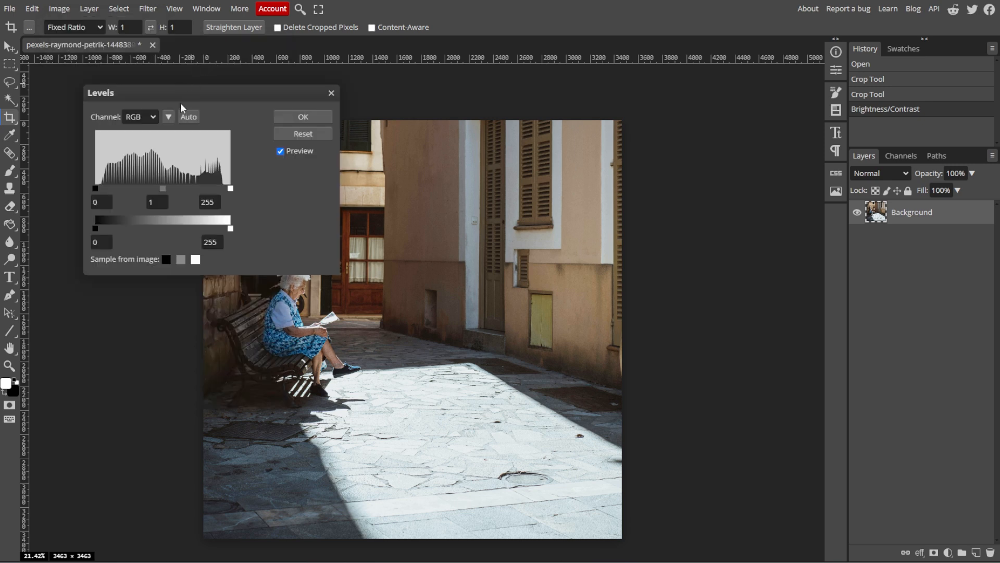
left_click_drag(234, 91, 591, 121)
mouse_move(615, 255)
left_mouse_down()
mouse_move(608, 253)
mouse_move(620, 254)
left_mouse_up()
left_click_drag(549, 213, 477, 212)
left_click_drag(618, 214, 623, 219)
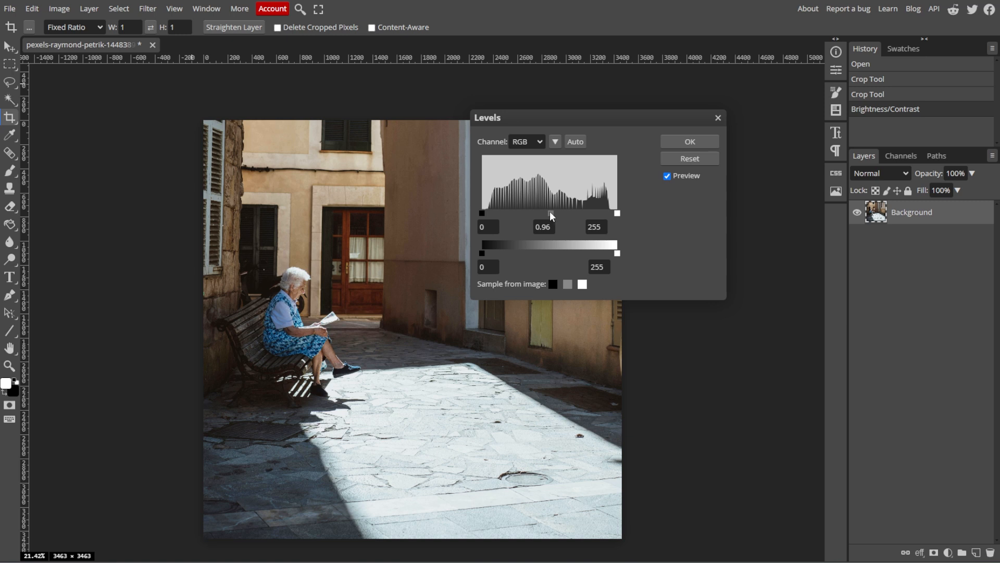
left_click(688, 142)
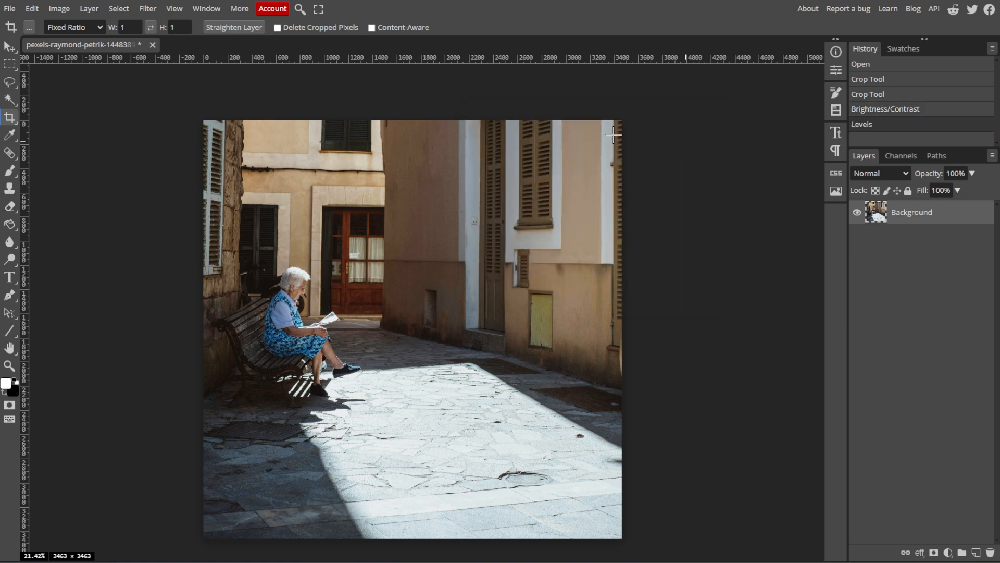
- Apply a Curves adjustment on the RGB channel with a midtone point at input 148 and output 141
left_click(59, 8)
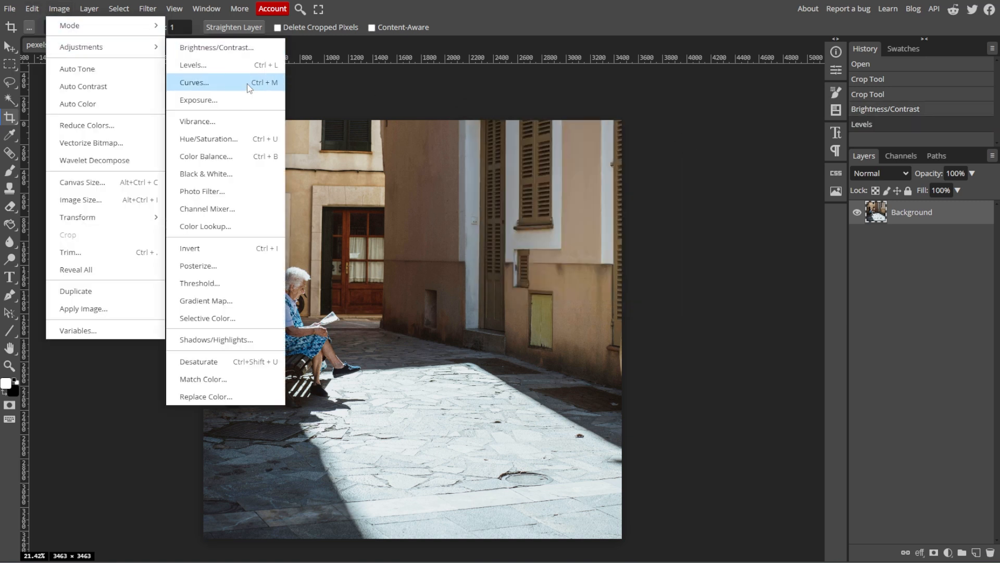
left_click(198, 85)
left_click(515, 238)
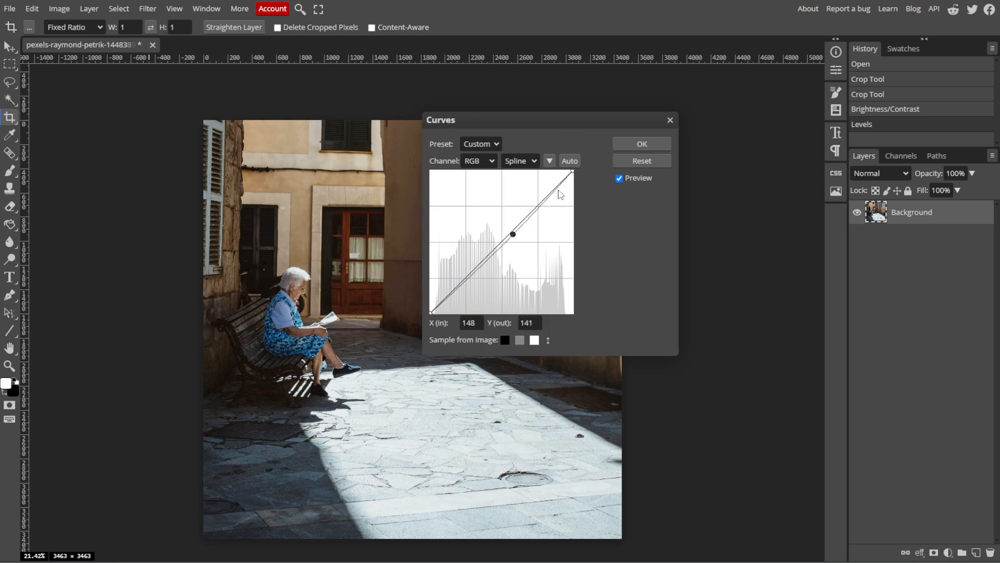
mouse_move(573, 172)
left_mouse_down()
mouse_move(580, 196)
mouse_move(577, 162)
left_mouse_up()
left_click_drag(431, 312, 435, 311)
left_click(627, 145)
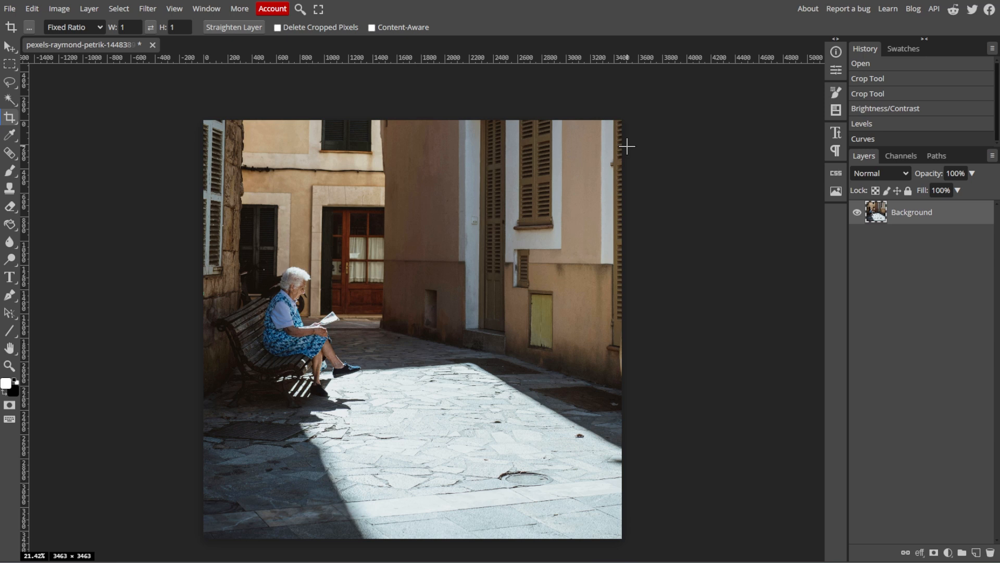
- Sharpen the photo using Unsharp Mask with amount 20%, radius 5 px and threshold 10
left_click(142, 8)
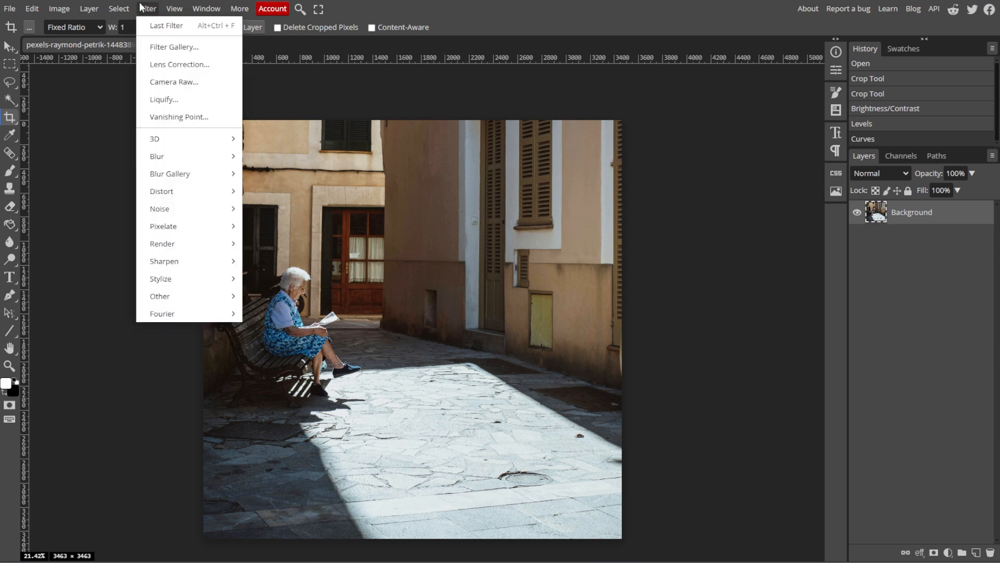
mouse_move(173, 266)
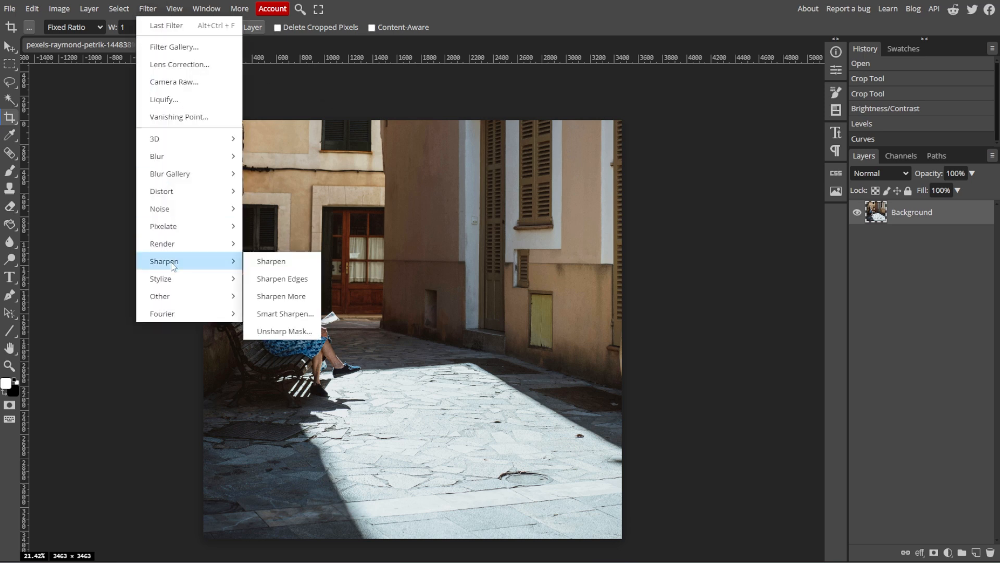
left_click(284, 332)
left_click_drag(287, 97, 483, 148)
left_click(556, 170)
type("20")
key("Tab")
key("Tab")
type("5")
key("Tab")
key("Tab")
type("5")
key("BackSpace")
type("10")
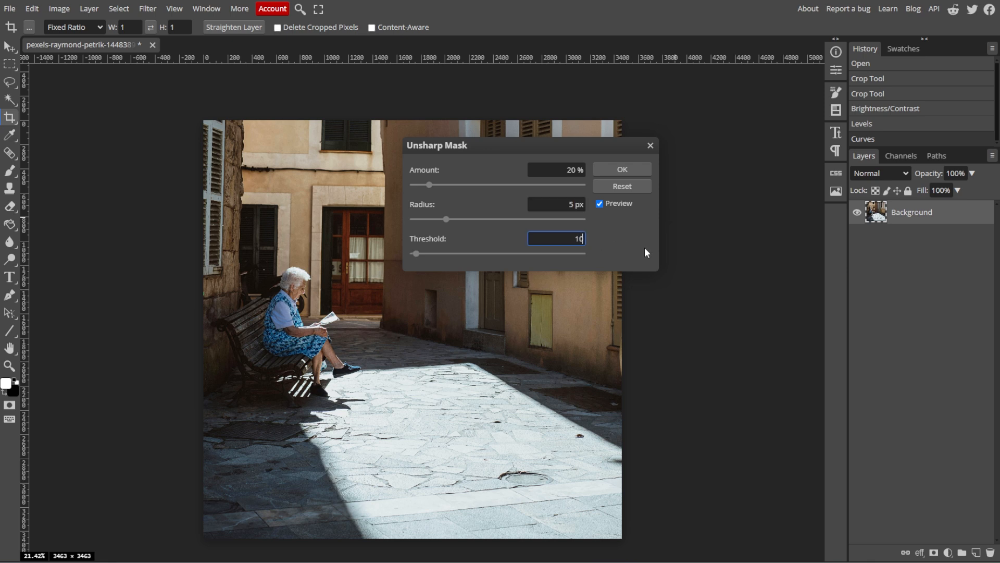
key("Tab")
left_click(630, 171)
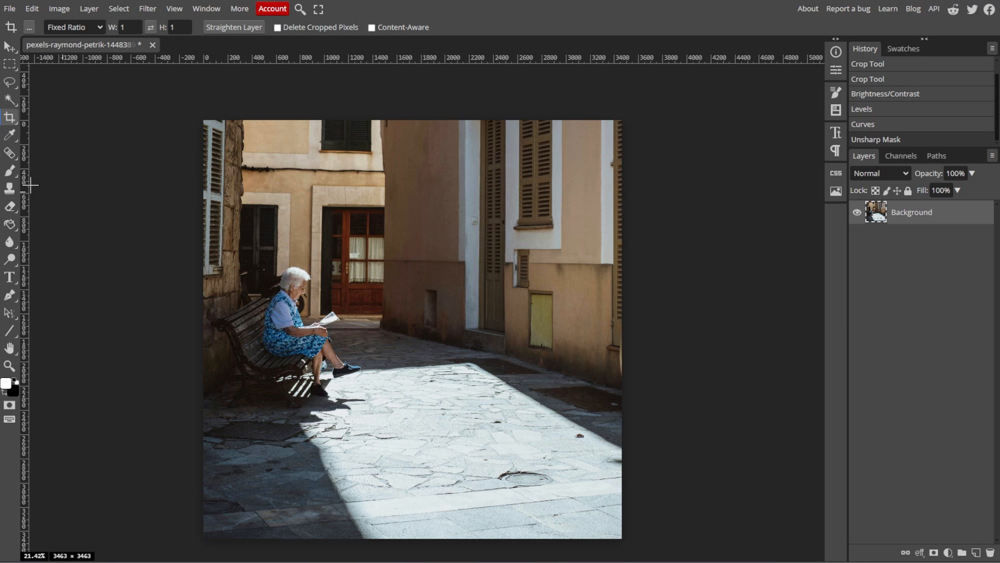
- Remove the dark spot on the sunlit pavement near the shadow edge with the Spot Healing Brush
right_click(11, 154)
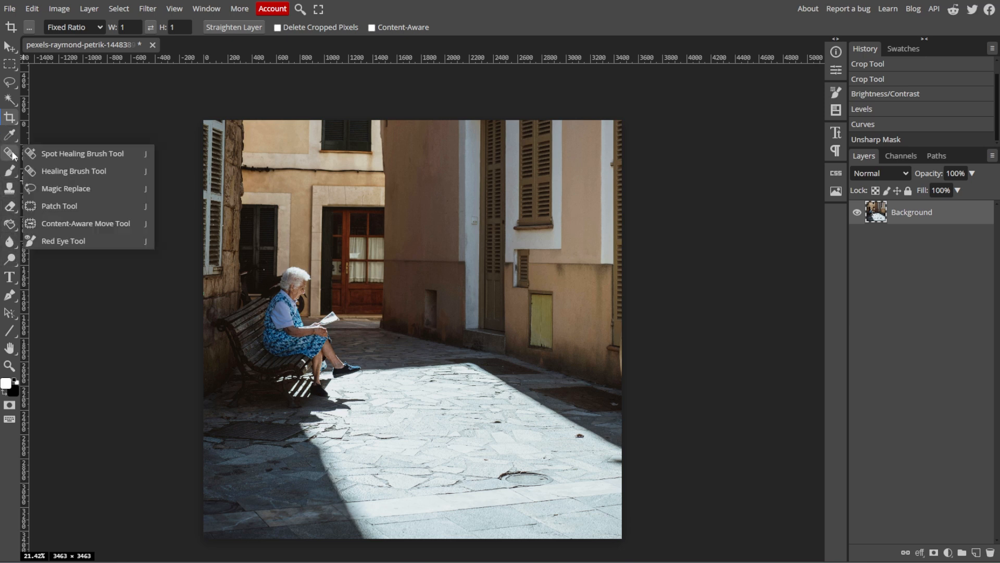
left_click(78, 154)
scroll(596, 446, "up", 10)
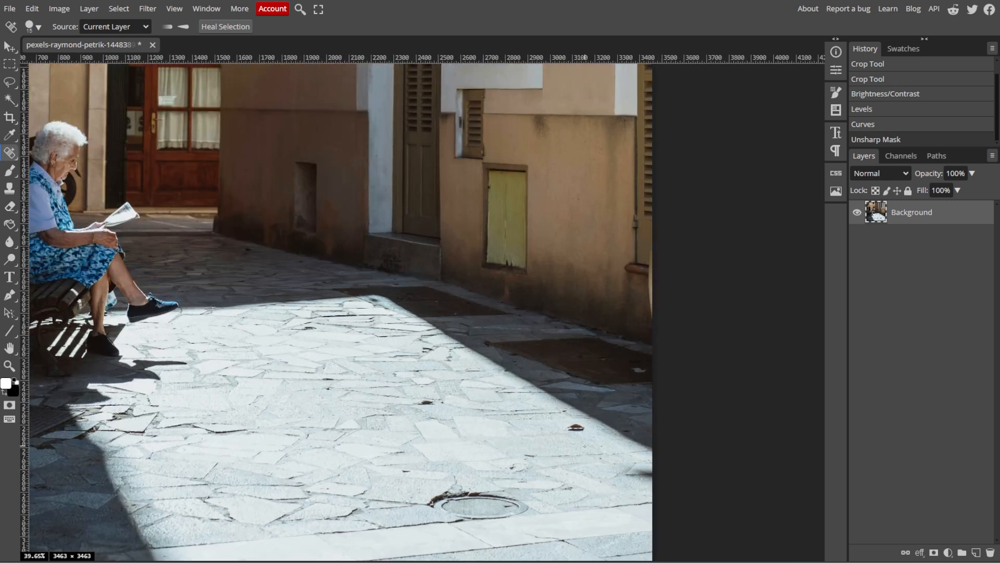
left_click_drag(508, 368, 508, 374)
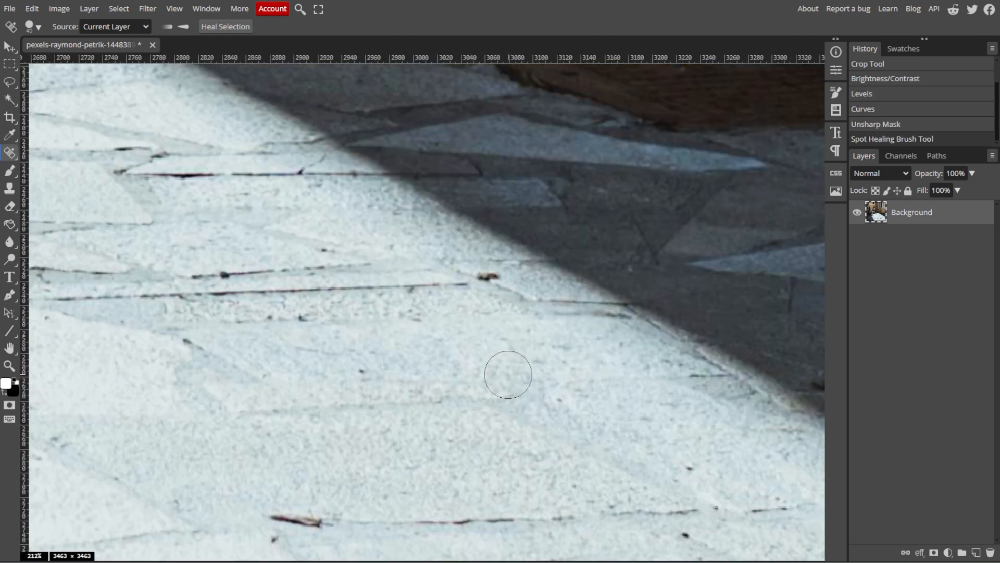
- Clone clean wall texture over part of the small box on the pale wall strip beside the tall shutter
left_click(11, 191)
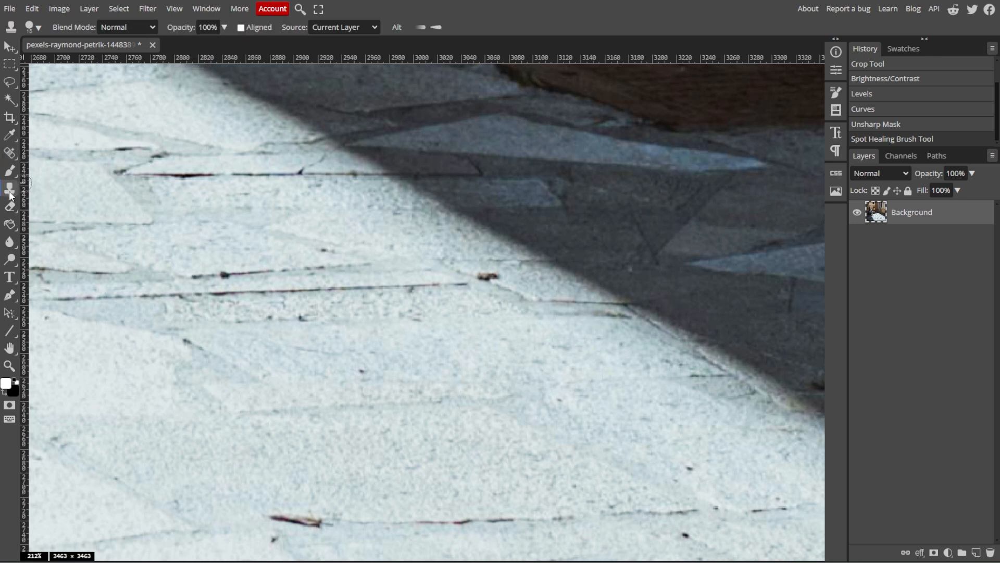
scroll(280, 122, "down", 10)
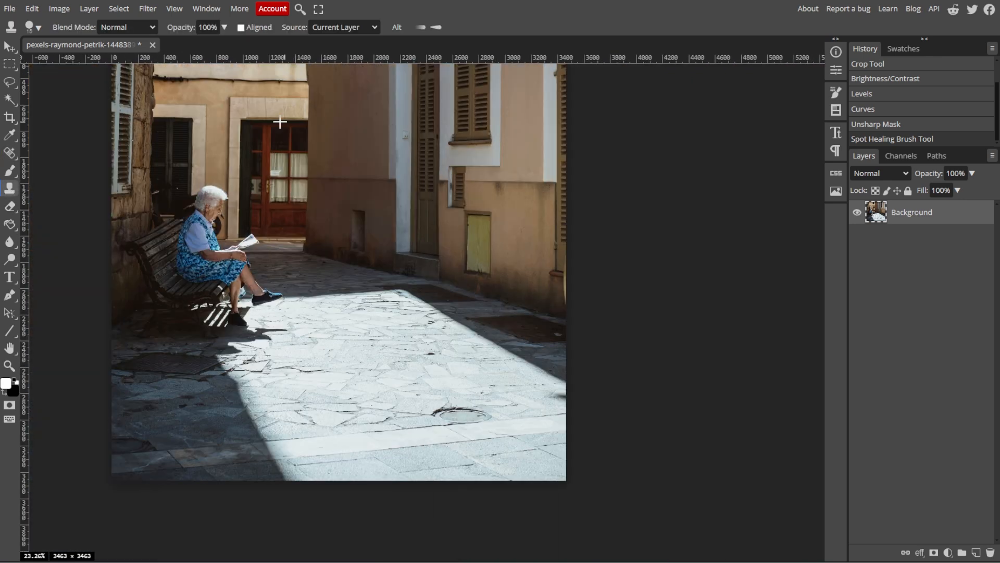
scroll(406, 131, "up", 10)
left_click(345, 274)
left_click(362, 312)
left_click(357, 355)
left_click(357, 383)
left_click(316, 379)
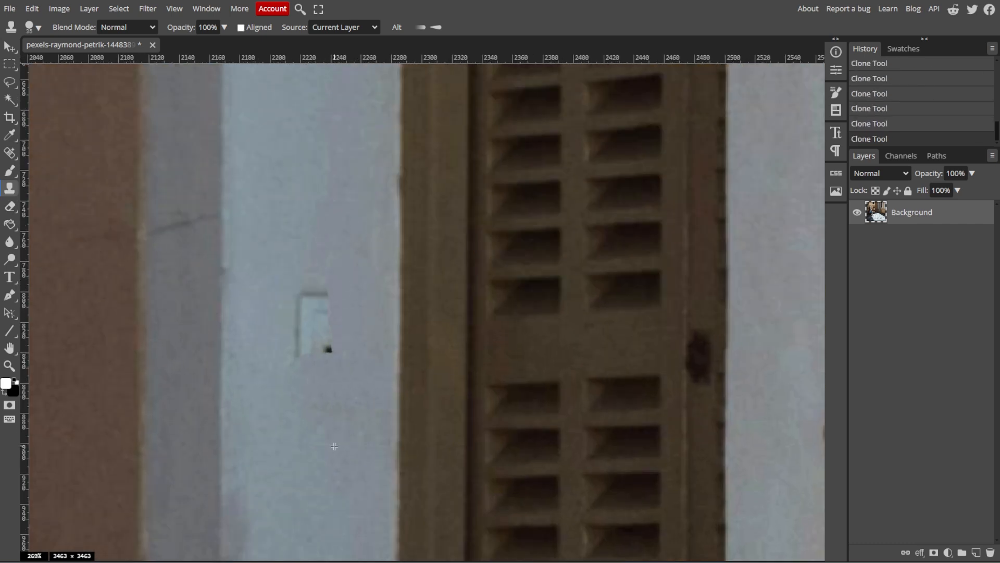
- Enlarge the Clone tool brush and cover the rest of the small box on the pale wall strip
left_click(29, 27)
left_click_drag(102, 58, 122, 58)
left_click(328, 318)
left_click(324, 313)
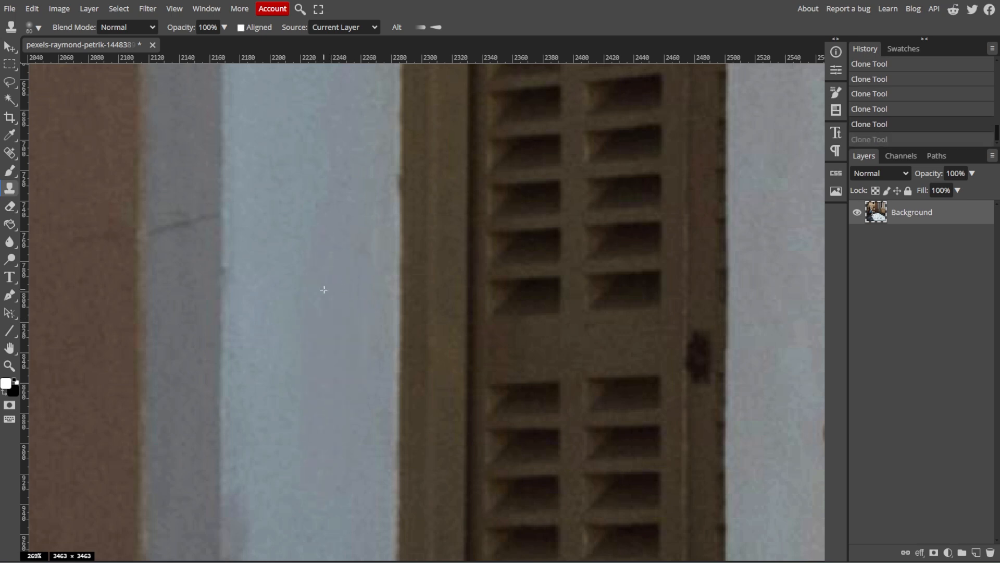
- Switch to the Move tool and add a new empty layer above the background
scroll(280, 370, "down", 5)
scroll(279, 370, "down", 5)
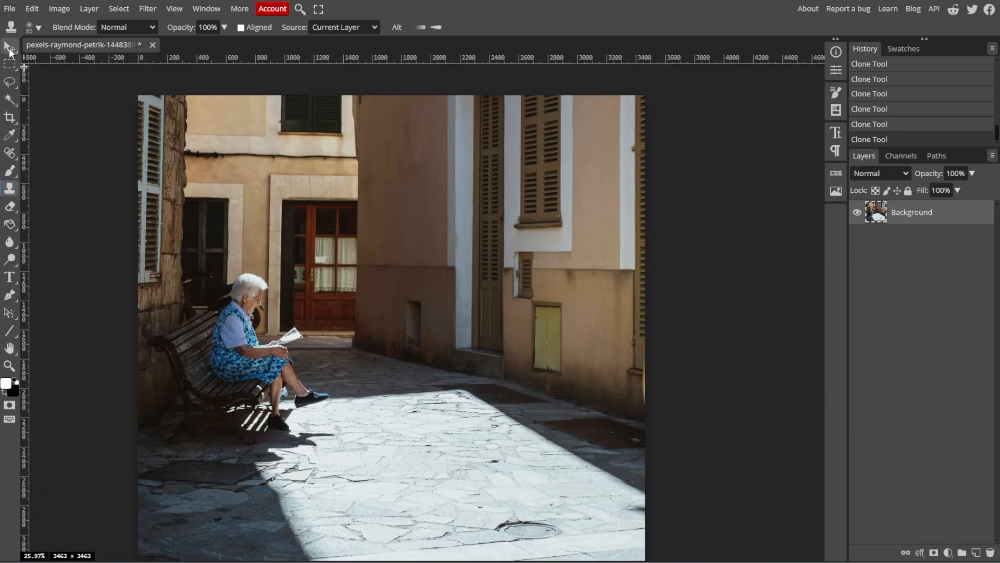
left_click(10, 47)
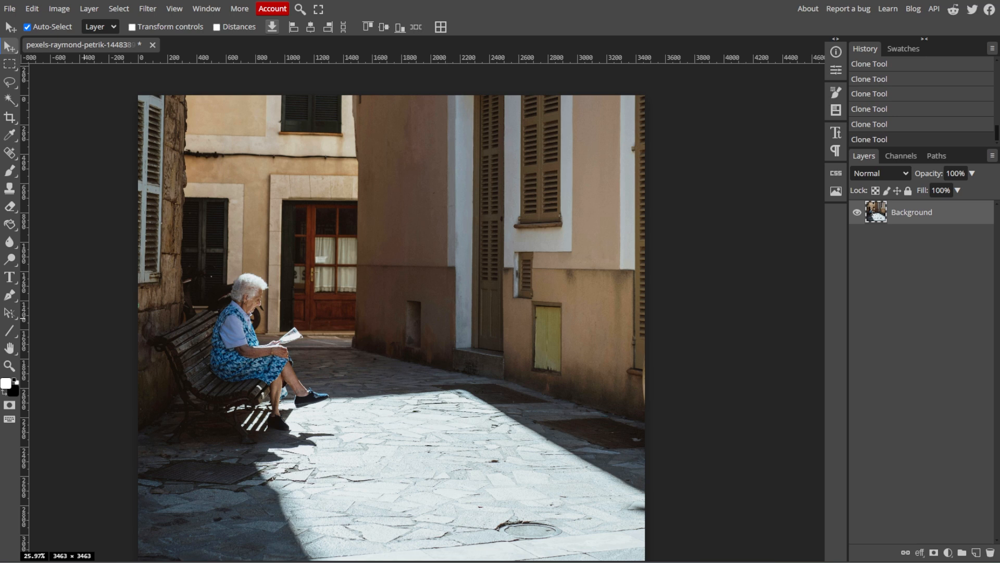
left_click(90, 10)
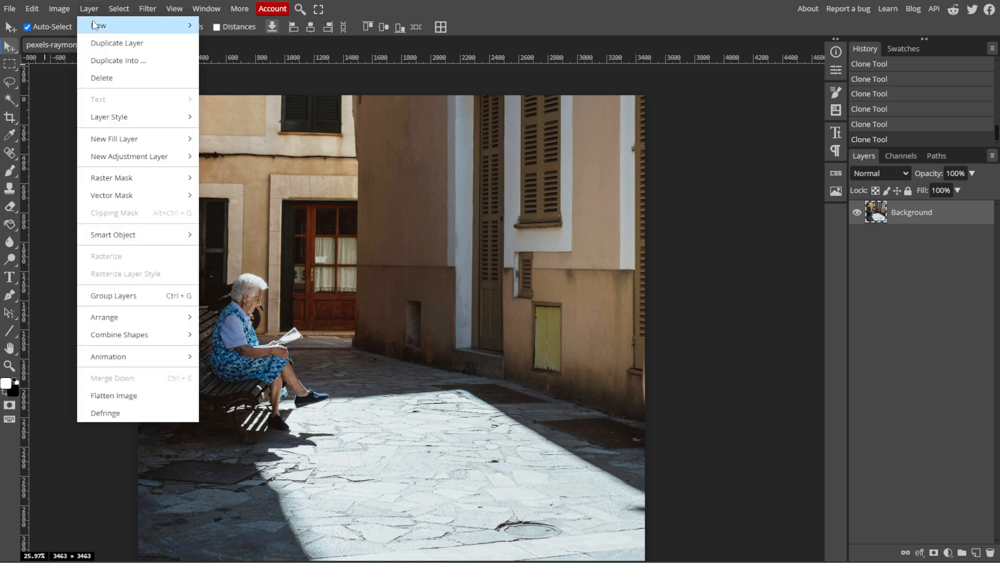
mouse_move(96, 26)
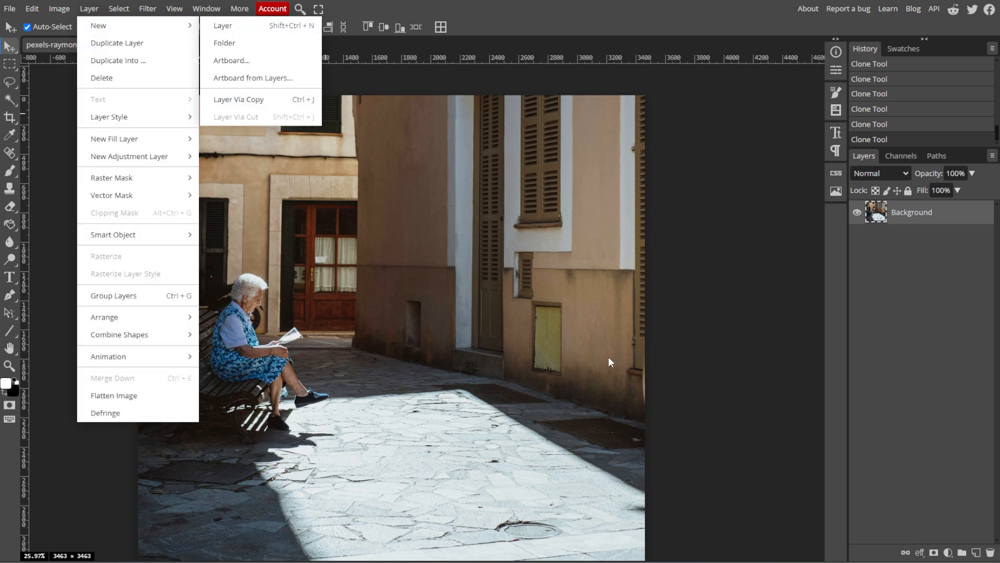
left_click(978, 551)
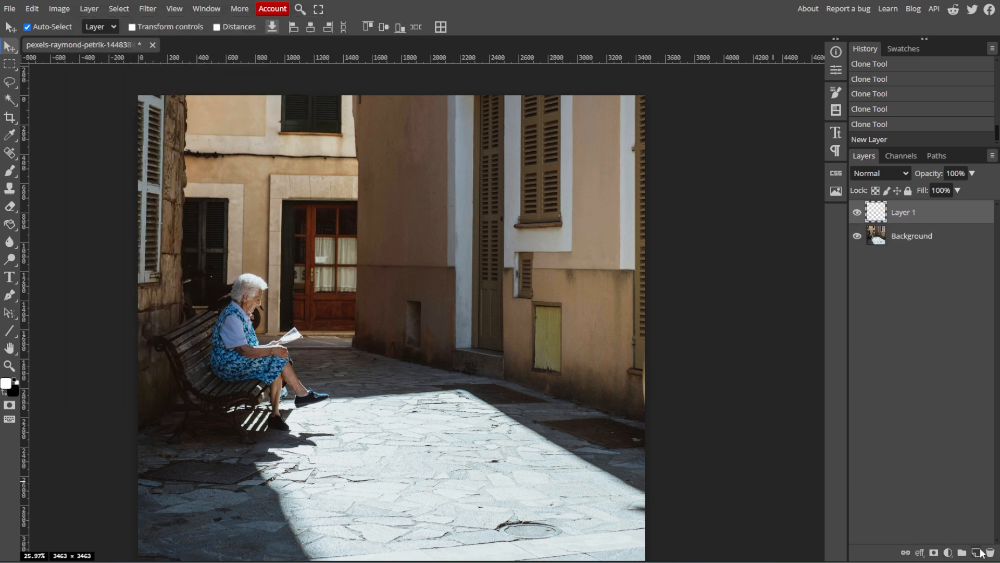
right_click(9, 63)
left_click(47, 82)
left_click_drag(229, 140, 667, 533)
left_click(459, 330)
key("ctrl+z")
scroll(437, 307, "down", 1)
scroll(437, 306, "left", 1)
left_click(10, 47)
left_click(521, 268)
- Draw a large elliptical selection around the middle of the photo and invert it to select the outer edges
key("m")
left_click_drag(285, 129, 622, 453)
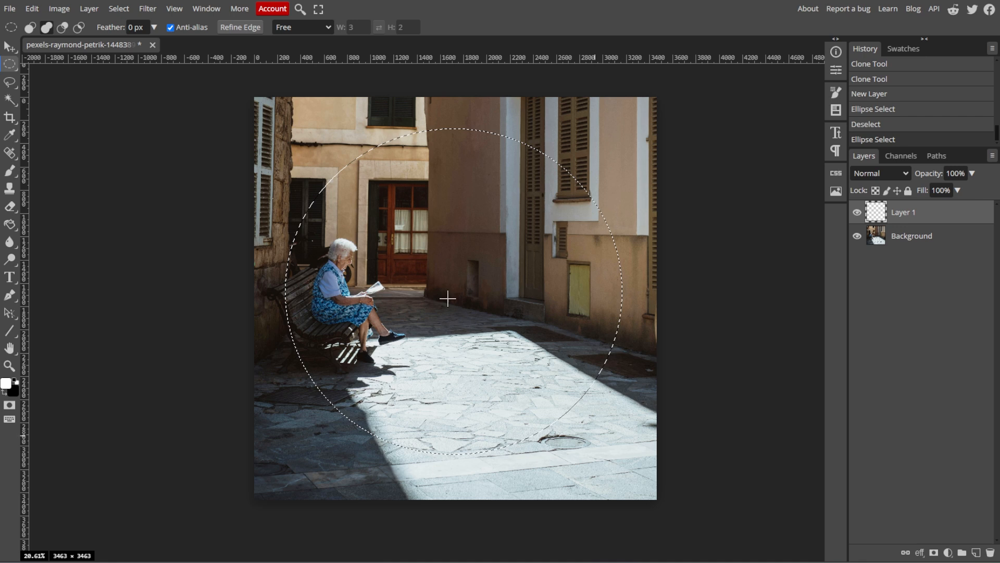
left_click(123, 10)
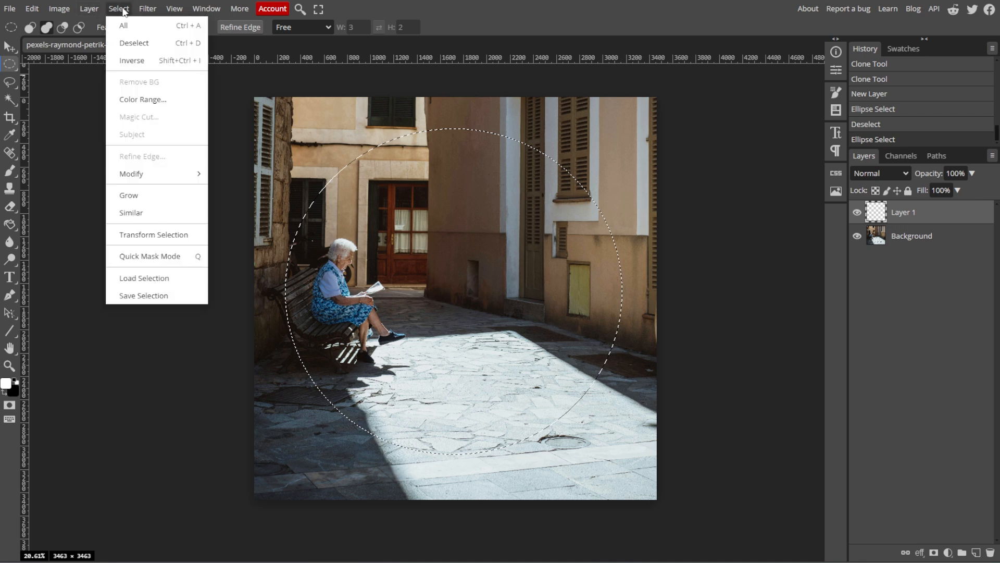
left_click(128, 58)
- Feather the inverted elliptical selection around the photo's outer edges by 200 px
left_click(119, 8)
mouse_move(136, 170)
left_click(243, 247)
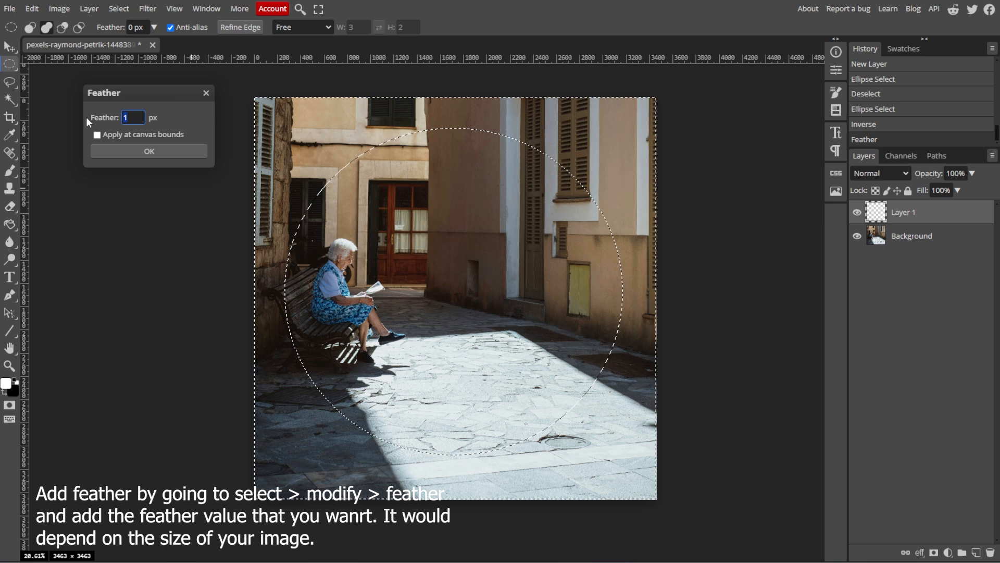
type("200")
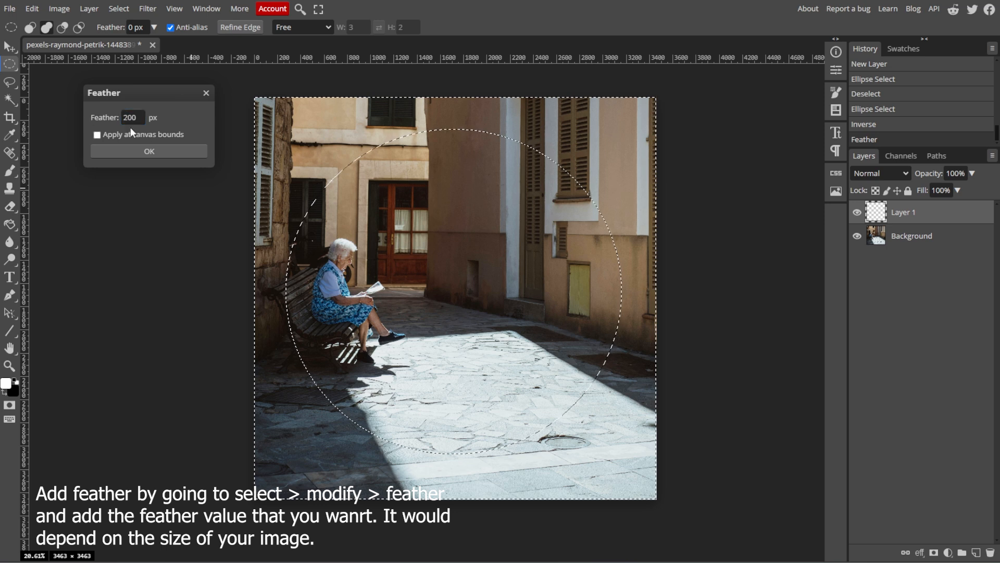
left_click(157, 151)
- Fill the feathered edge selection on Layer 1 with black at 100% opacity in Normal blend mode
left_click(33, 9)
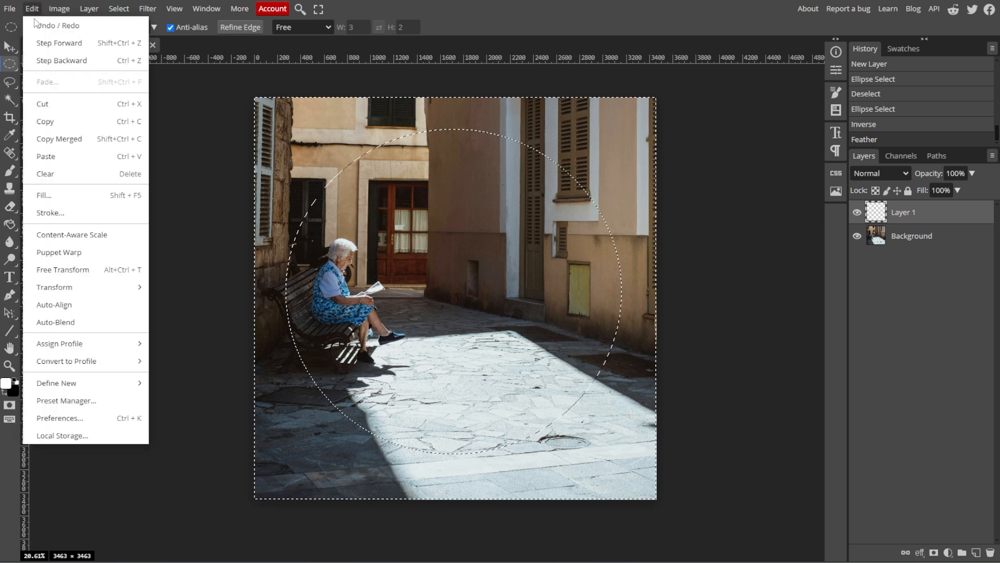
left_click(47, 195)
left_click(148, 122)
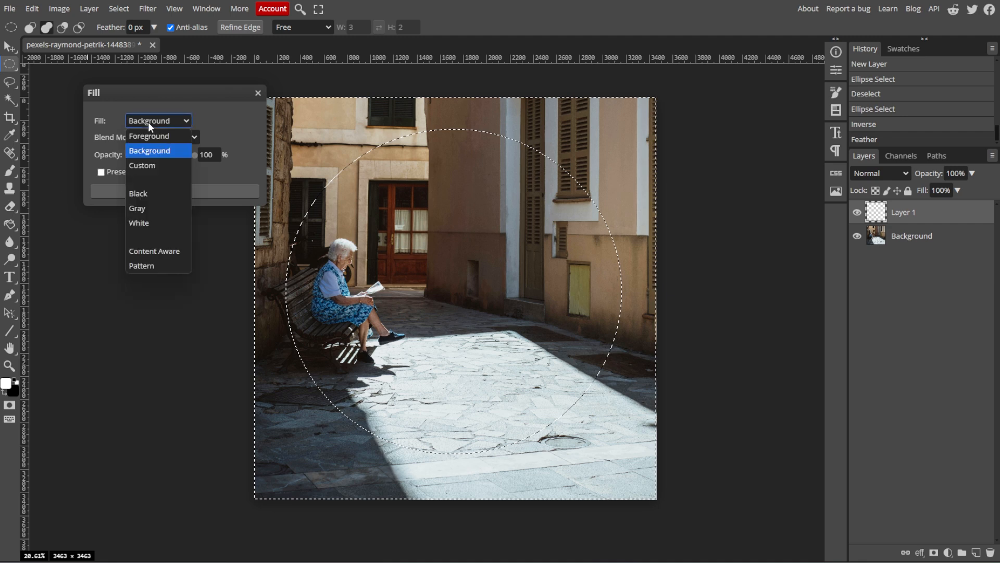
left_click(141, 192)
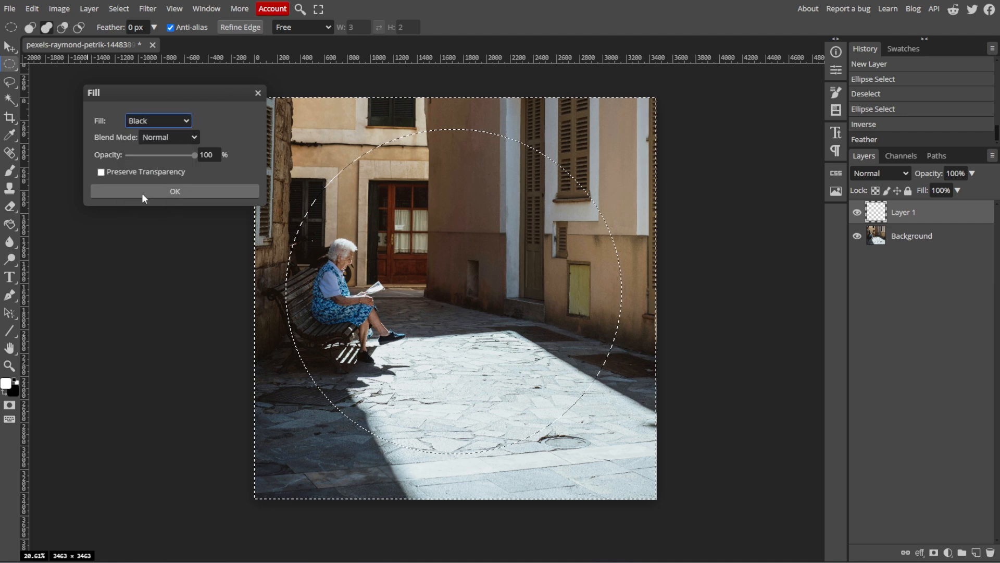
left_click(142, 192)
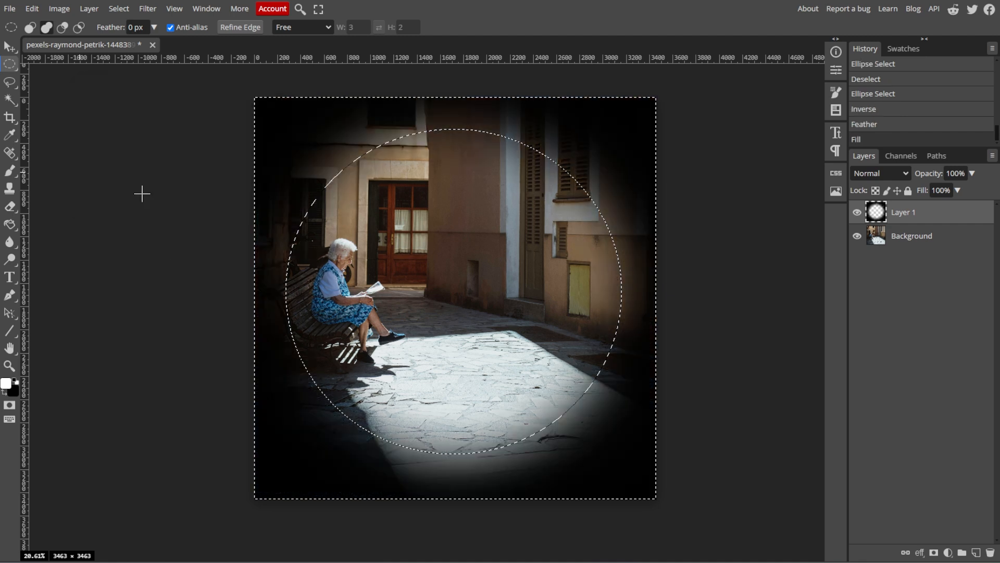
- Deselect the outer edges and set Layer 1's opacity to 25% to soften the vignette
key("ctrl+d")
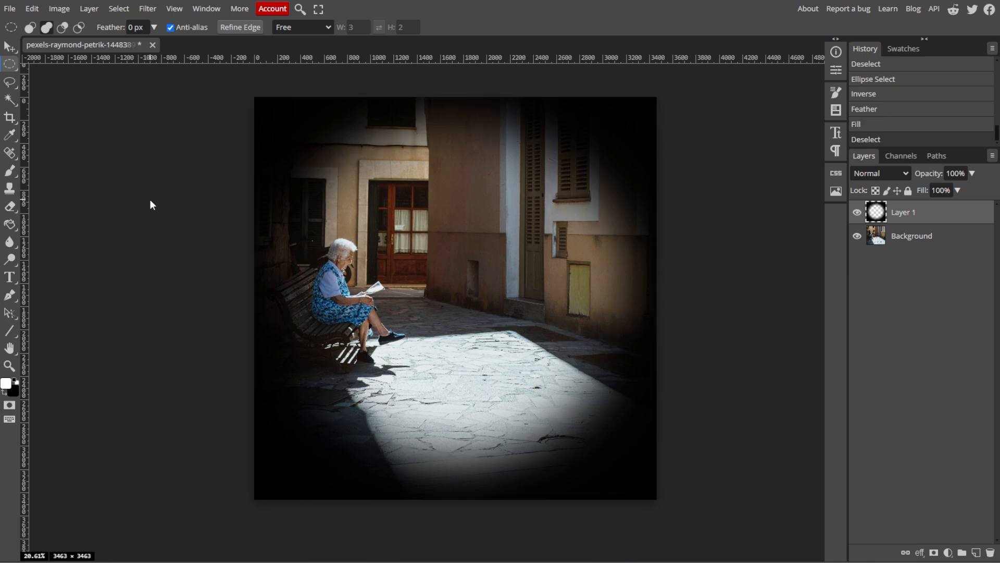
left_click_drag(974, 176, 933, 195)
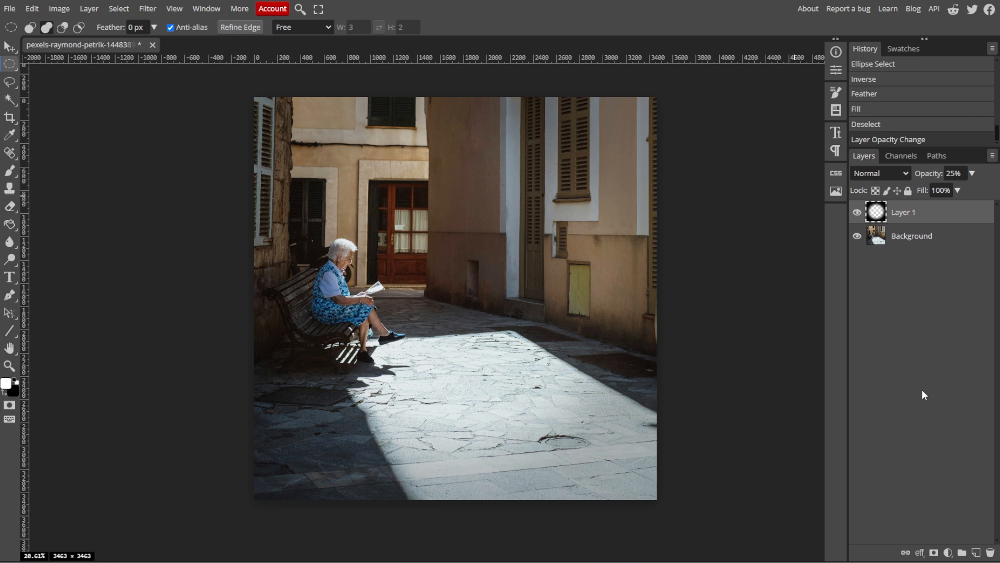
left_click(148, 9)
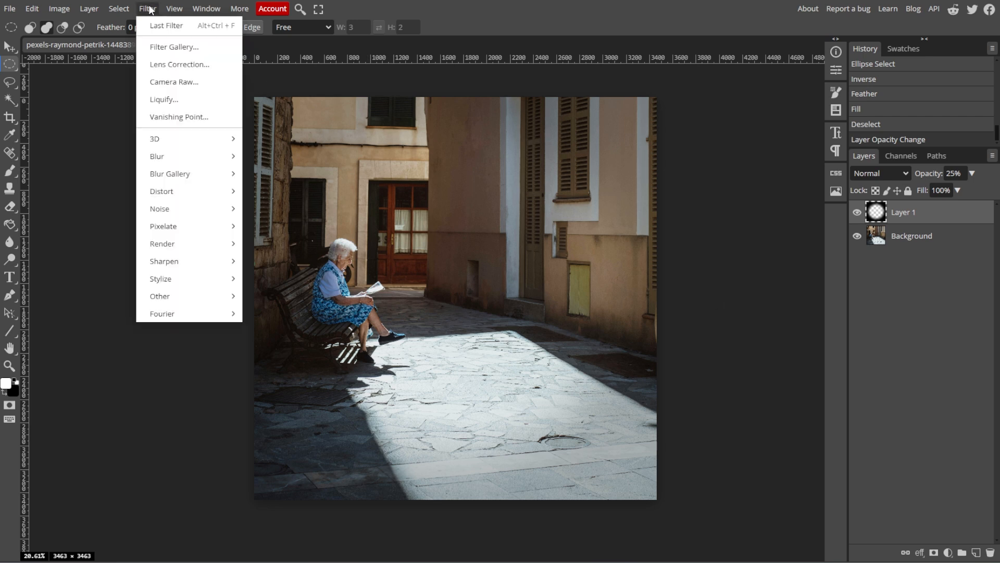
mouse_move(208, 208)
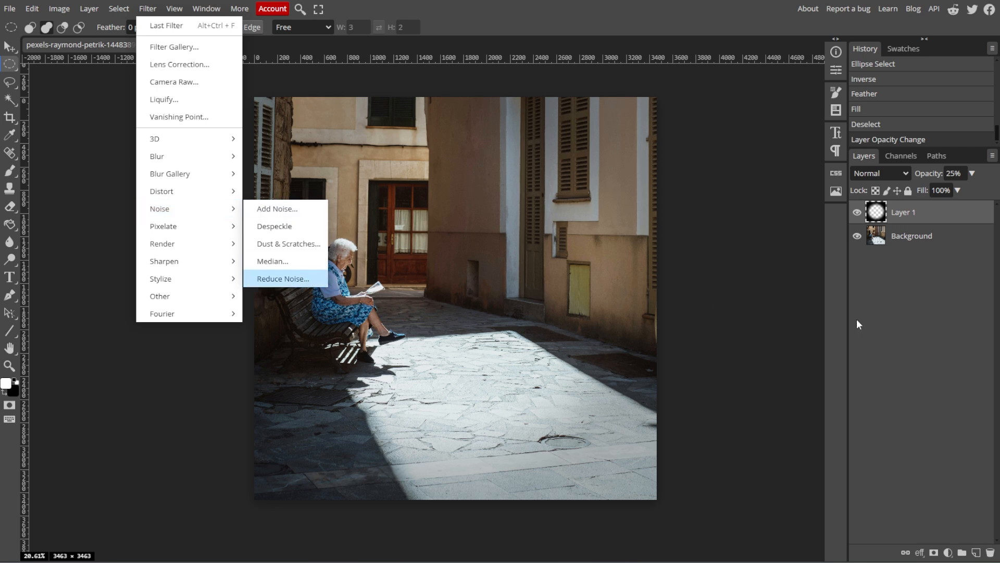
left_click(283, 278)
left_click(326, 95)
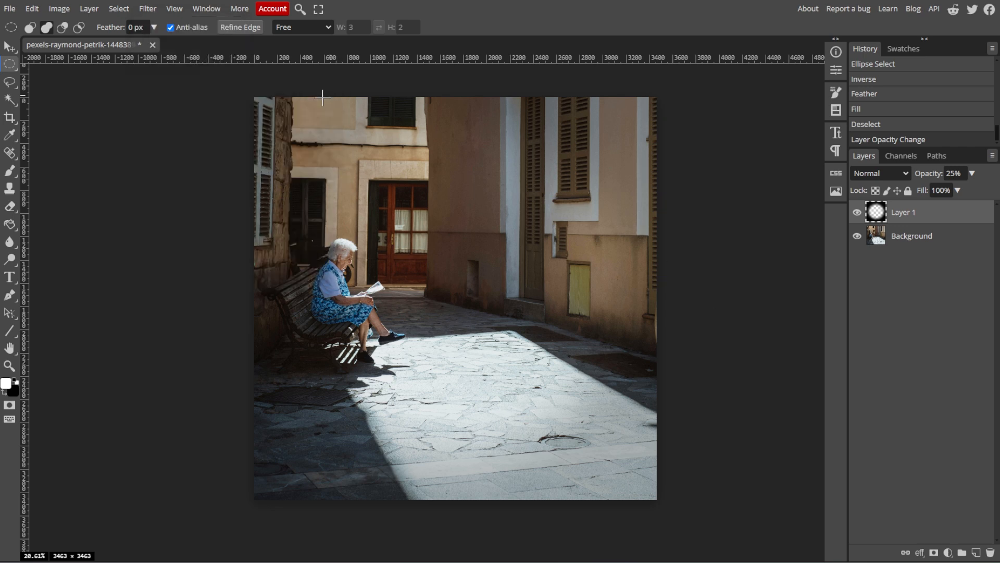
- Switch to the Move tool, then start a PNG export of the edited photo and fit the whole image in the export preview
left_click(10, 48)
left_click(10, 8)
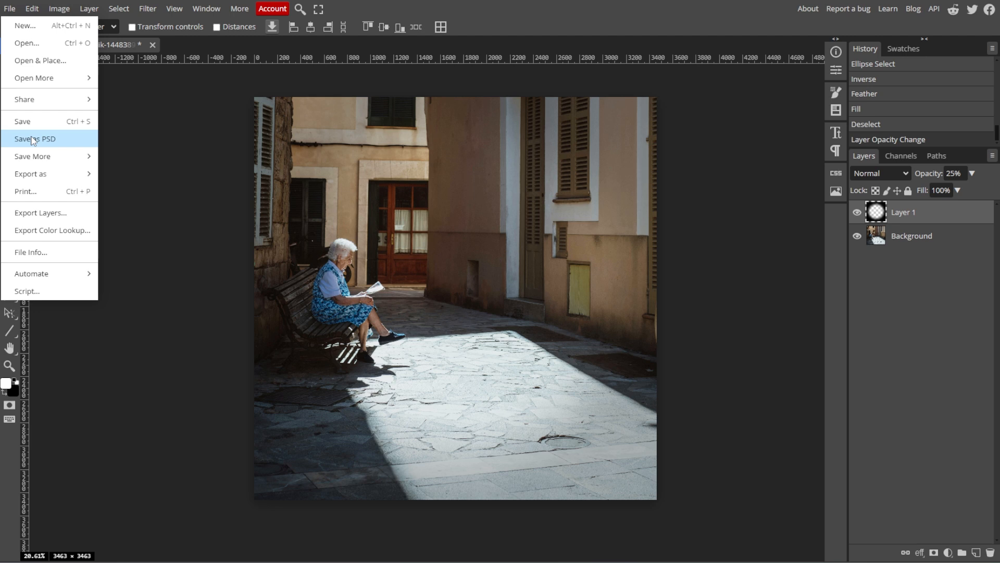
mouse_move(46, 176)
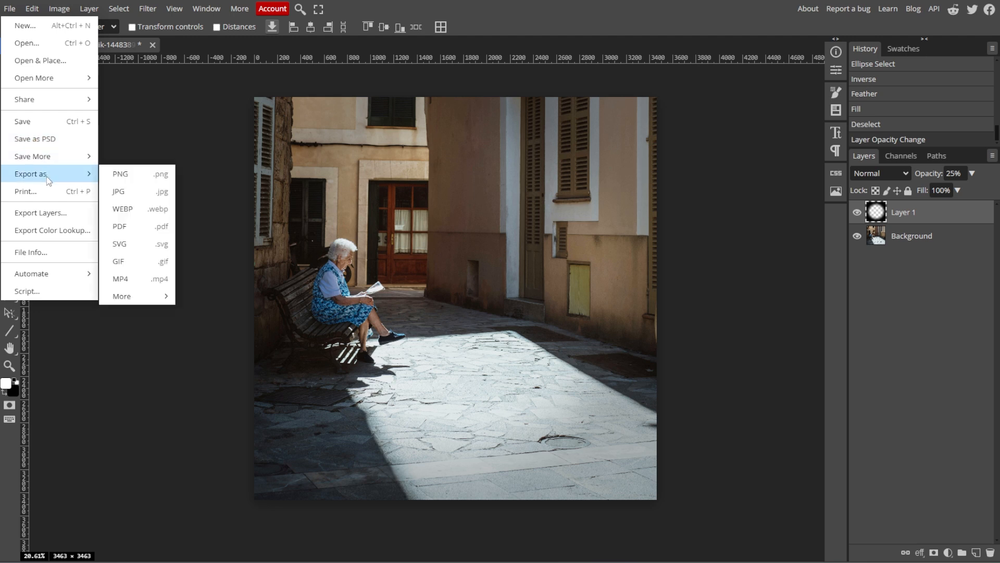
left_click(160, 179)
left_click_drag(157, 172, 166, 185)
scroll(212, 216, "down", 4)
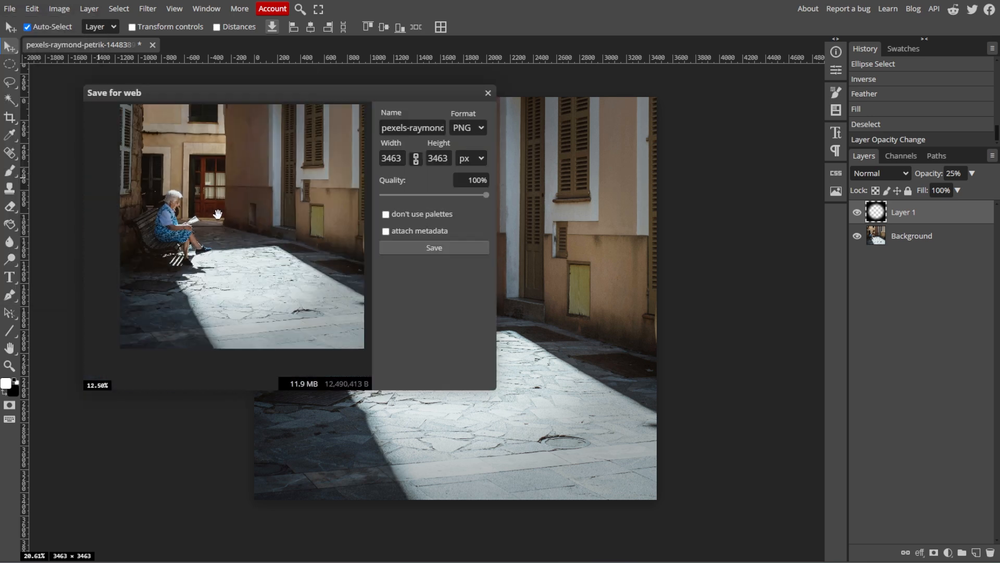
left_click_drag(212, 216, 214, 228)
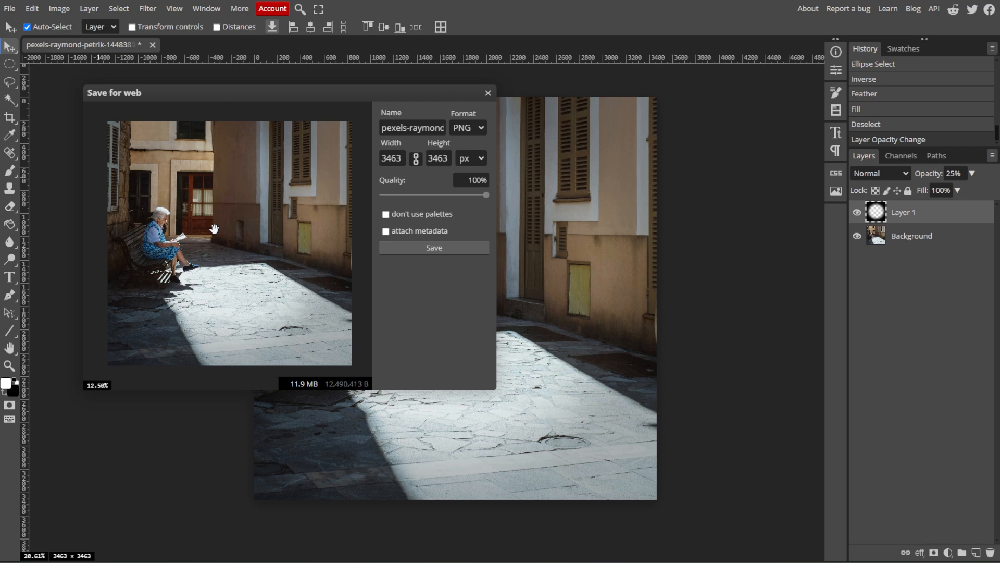